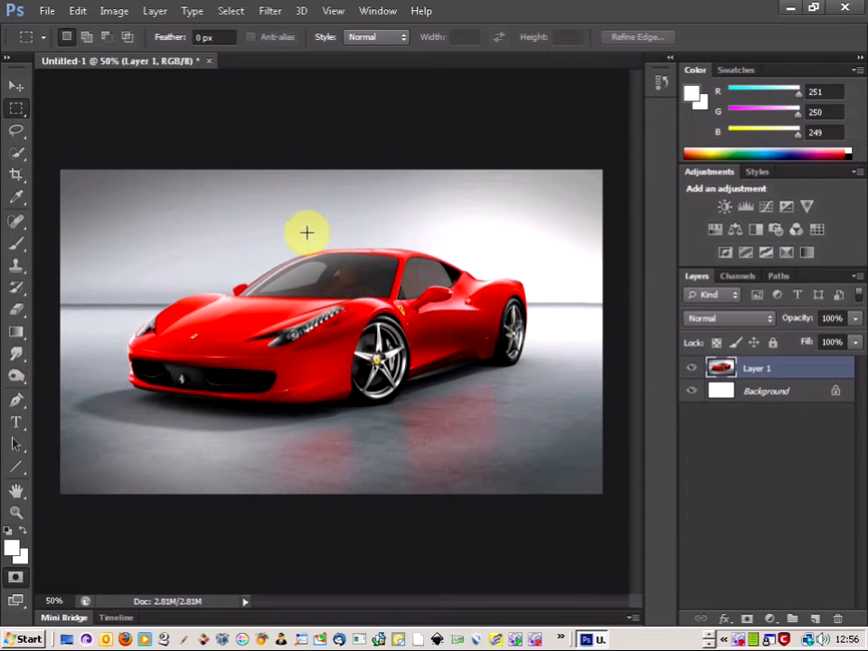
Duplicate the car layer as 'Layer 1 copy' and hide the original Layer 1
click(855, 276)
click(738, 281)
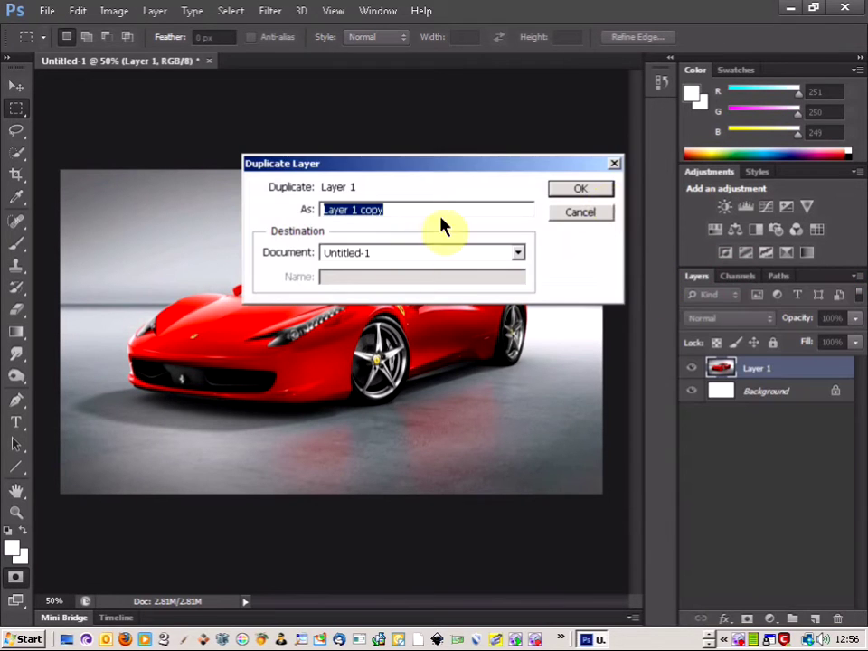
click(593, 190)
click(693, 395)
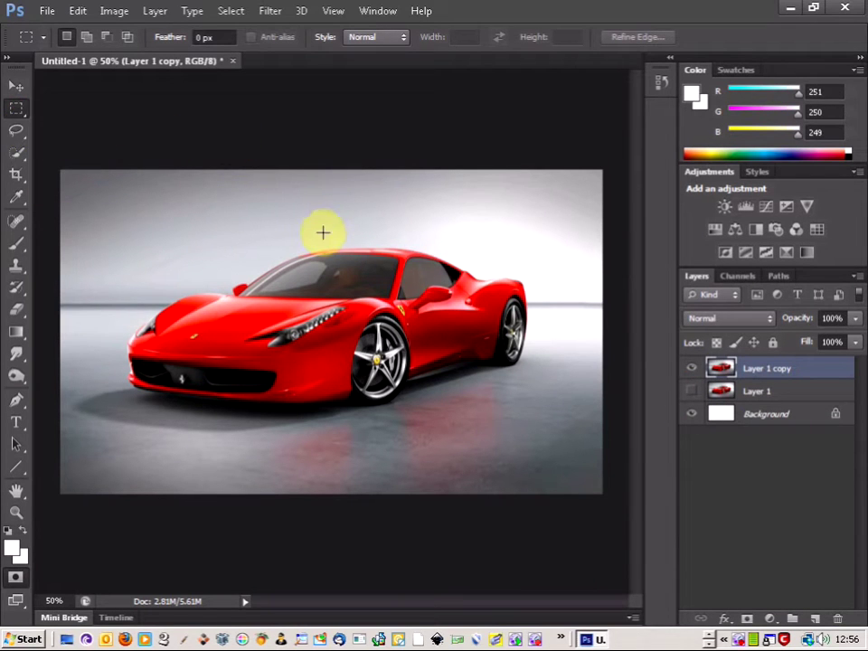
On new Layer 2, stroke a rectangle over the car's rear half with a 10 px white outline
click(817, 620)
drag(300, 212, 570, 431)
right_click(573, 436)
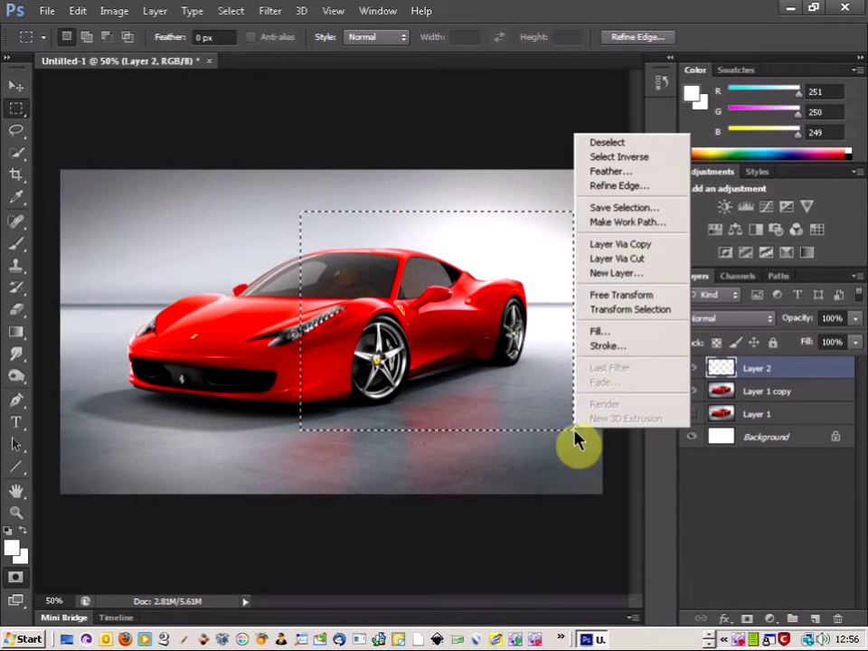
click(598, 348)
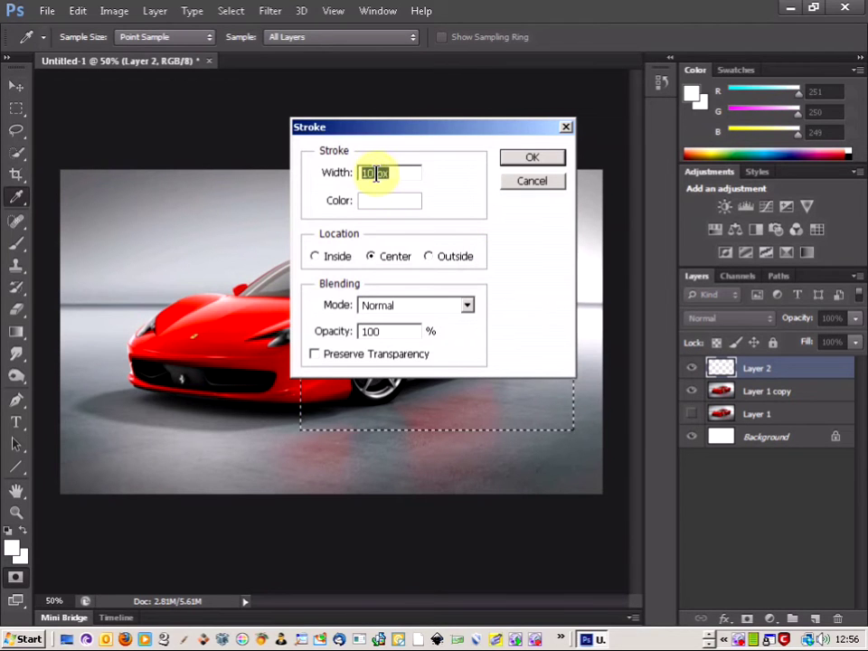
click(530, 161)
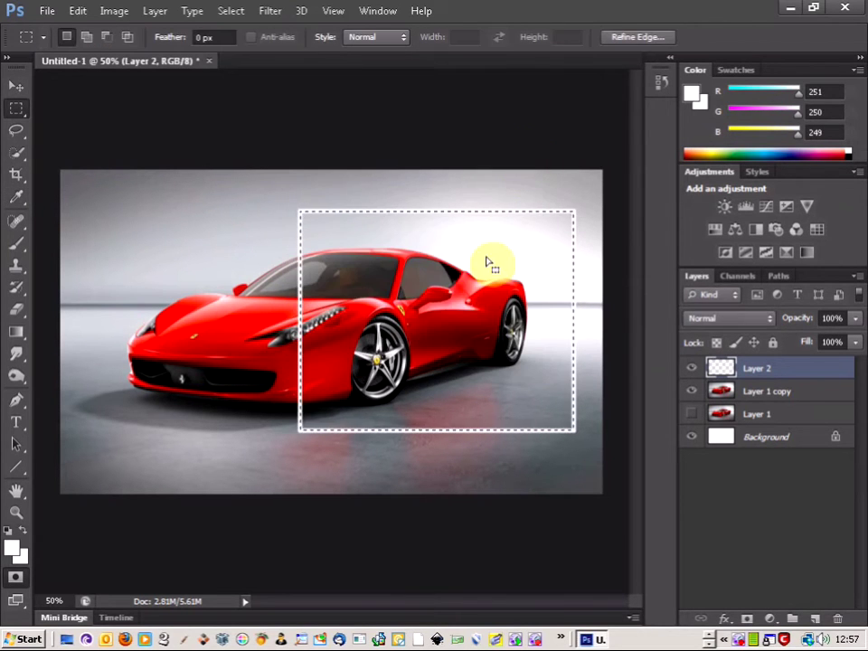
right_click(322, 252)
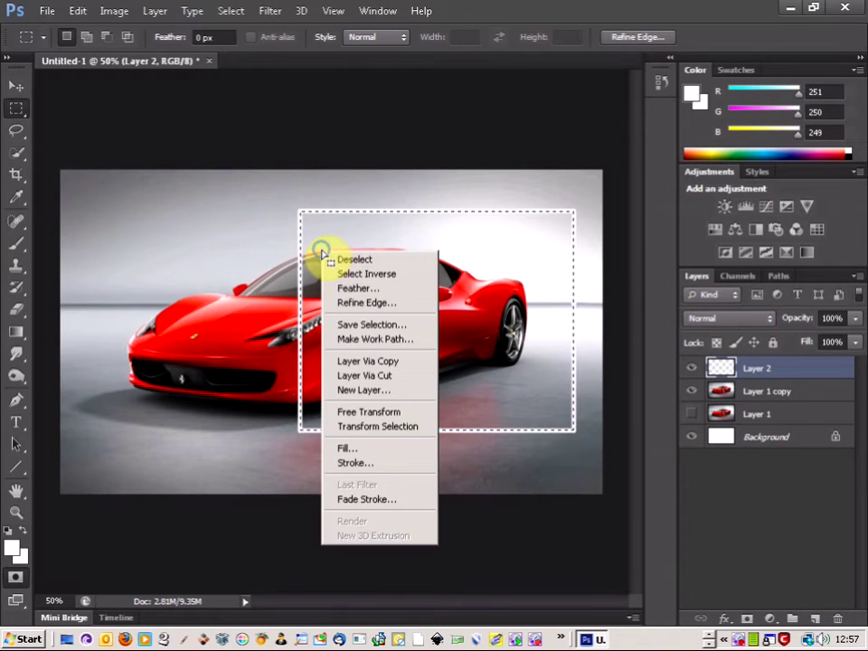
click(348, 260)
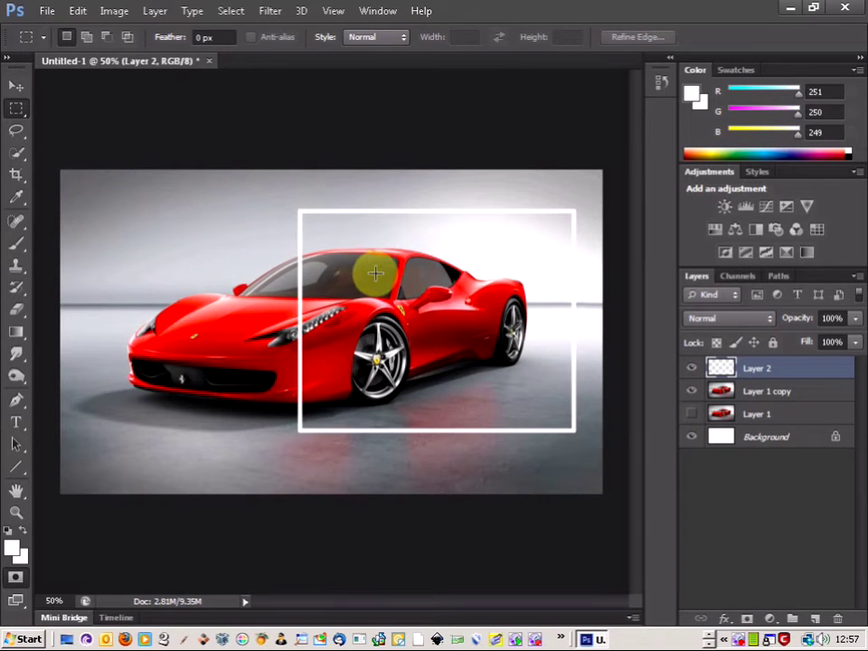
key(ctrl+t)
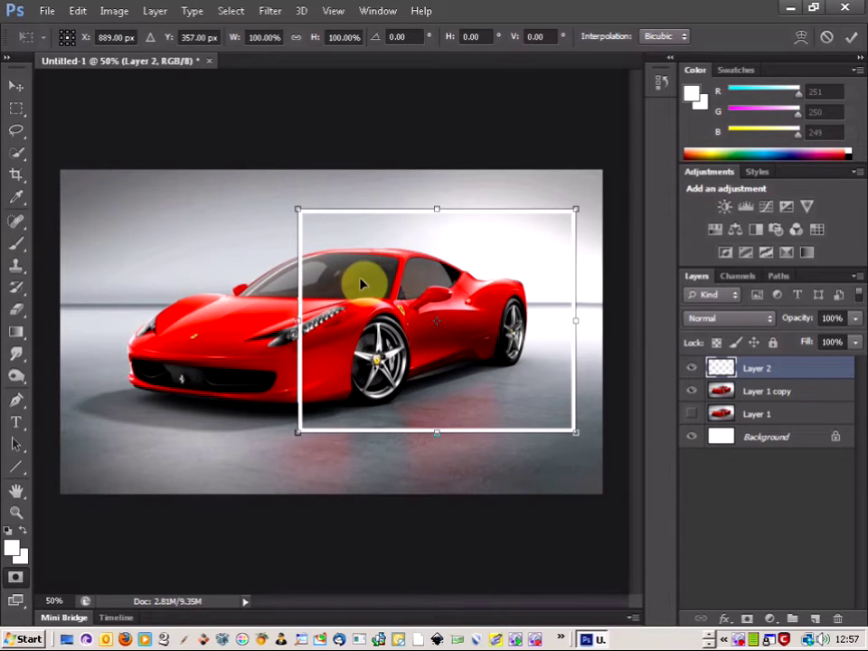
Distort the frame in Perspective mode, raising its top-right corner so the right side stands taller
right_click(362, 286)
click(418, 371)
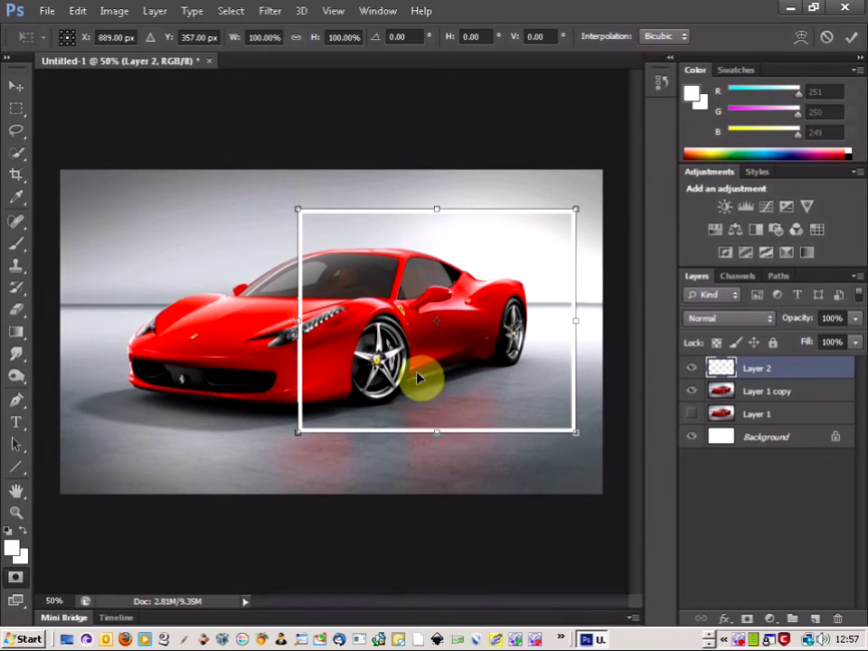
drag(299, 211, 299, 217)
drag(575, 212, 575, 182)
drag(298, 218, 299, 209)
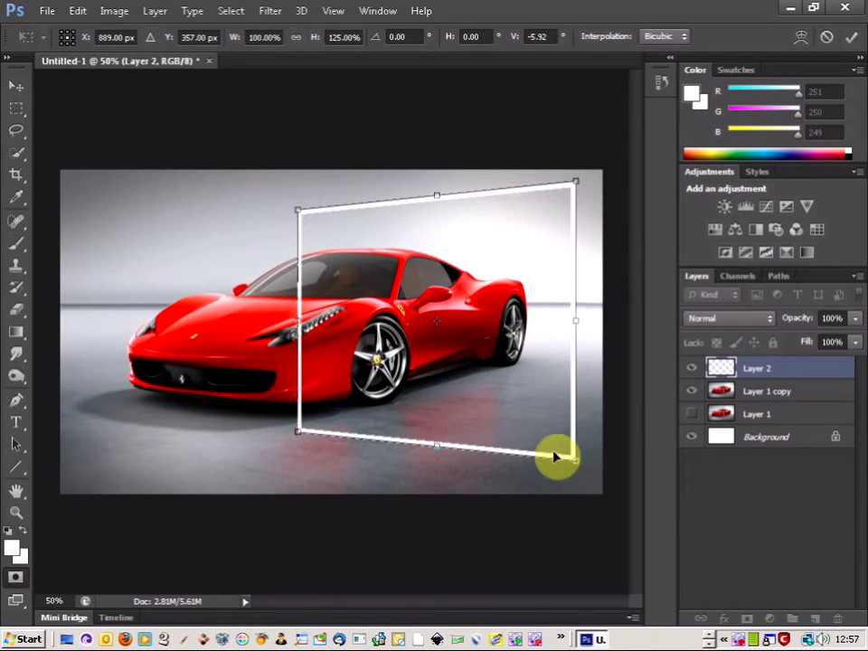
drag(579, 462, 580, 466)
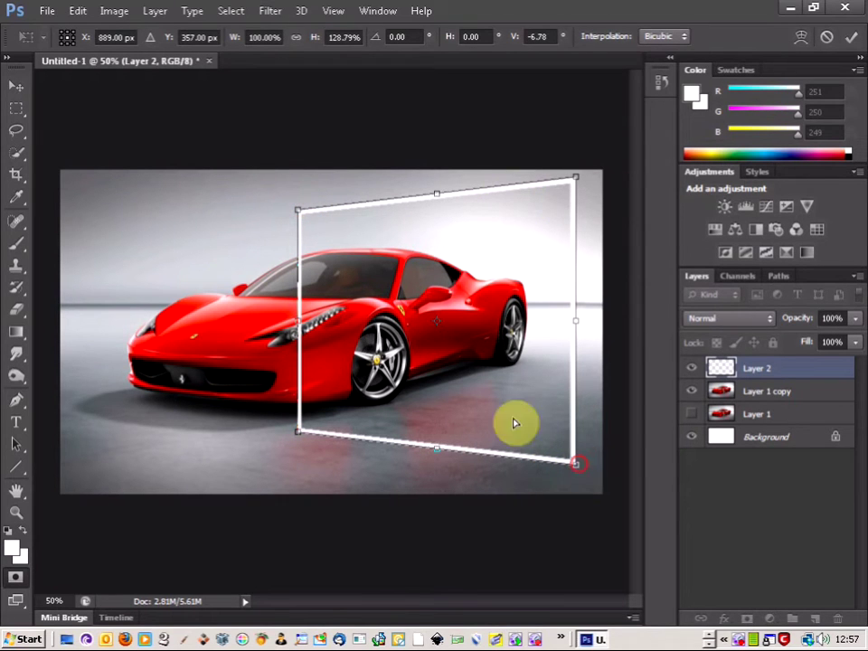
Apply the perspective transform and nudge the frame slightly to the right
click(18, 89)
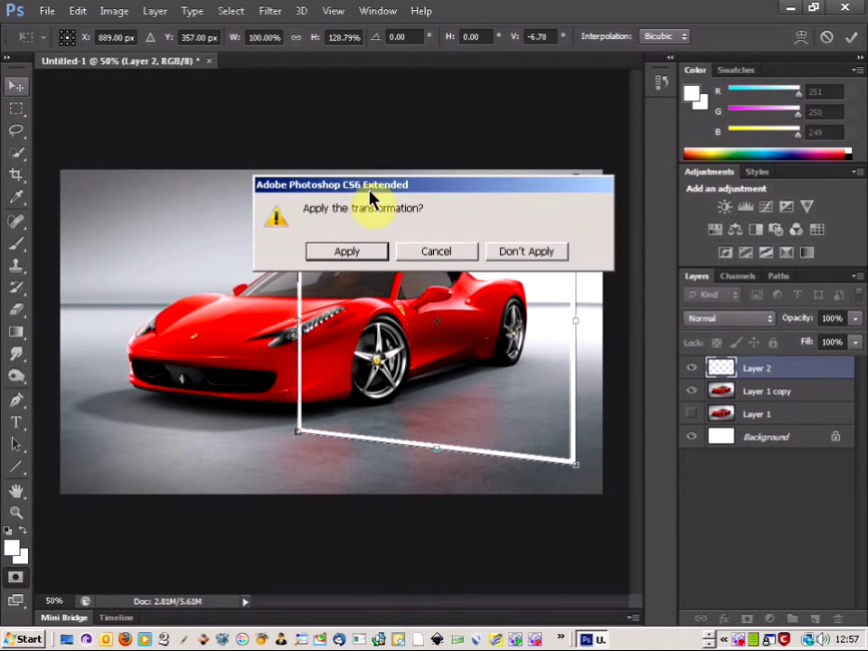
click(348, 252)
mouse_move(473, 290)
mouse_down()
mouse_move(459, 286)
mouse_move(481, 291)
mouse_up()
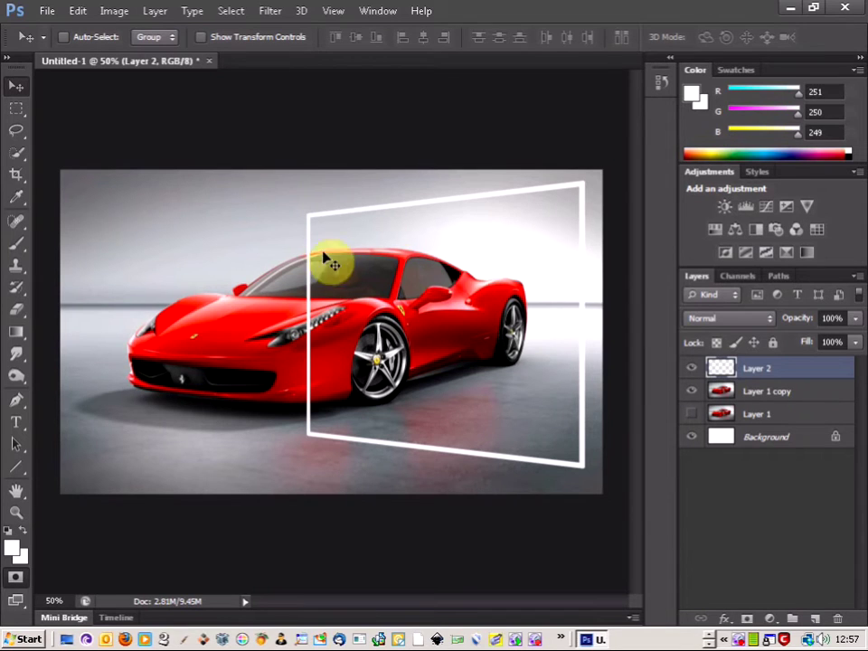
Shift the perspective frame a few pixels left and up to frame the rear wheel
drag(449, 305, 440, 301)
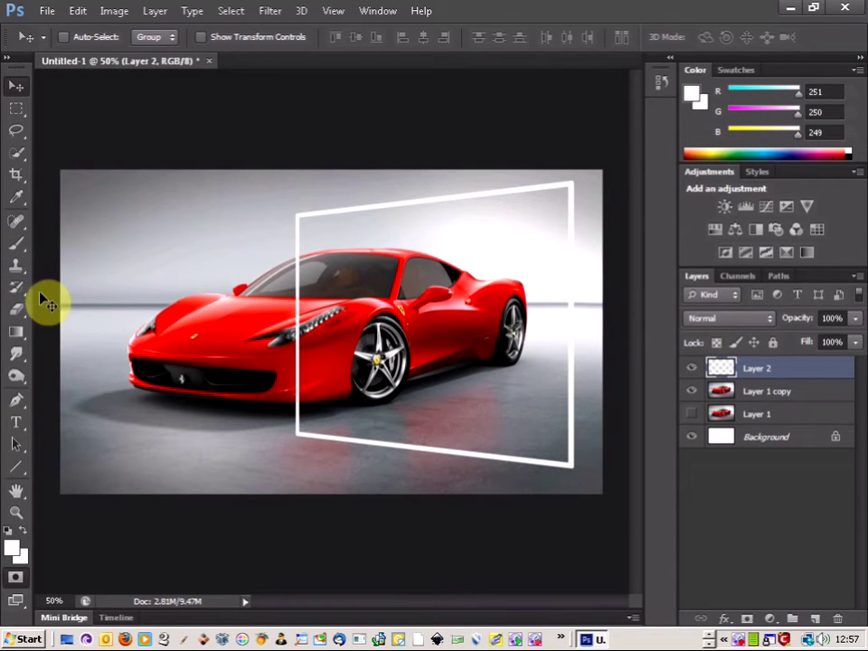
With the Eraser, remove the frame's left edge over the car window and below the headlight
click(23, 317)
scroll(316, 277, up, 6)
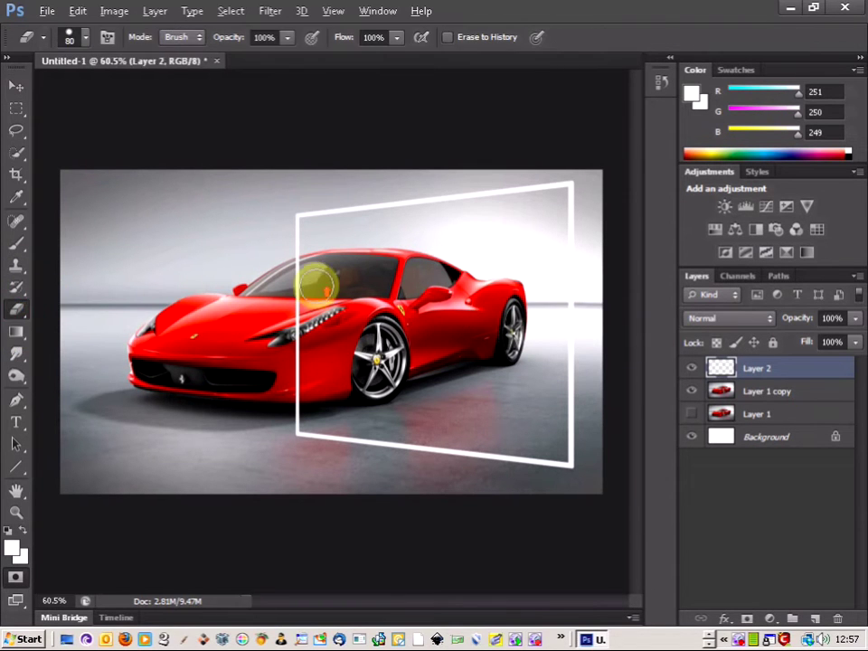
scroll(310, 277, up, 3)
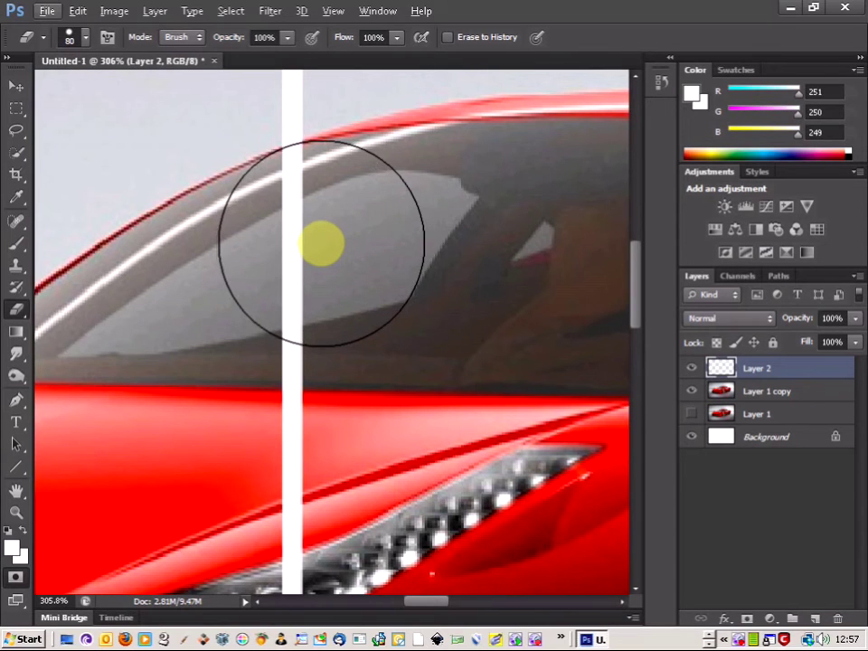
click(320, 240)
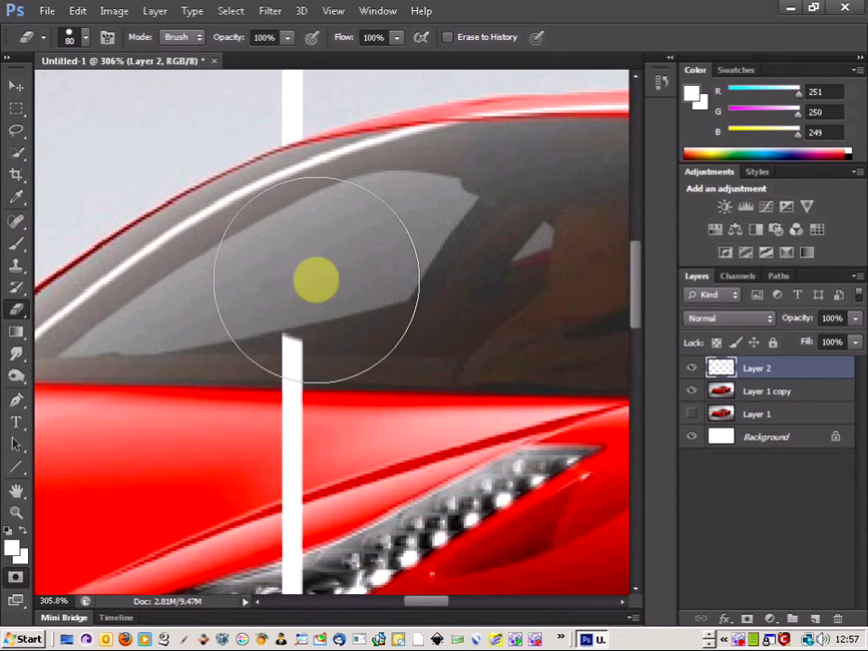
scroll(295, 368, down, 5)
click(303, 354)
scroll(303, 354, down, 2)
mouse_move(303, 355)
mouse_down()
mouse_move(298, 316)
mouse_move(291, 471)
mouse_up()
Erase the remaining left-edge stroke across the car body down to the bumper
scroll(297, 452, down, 3)
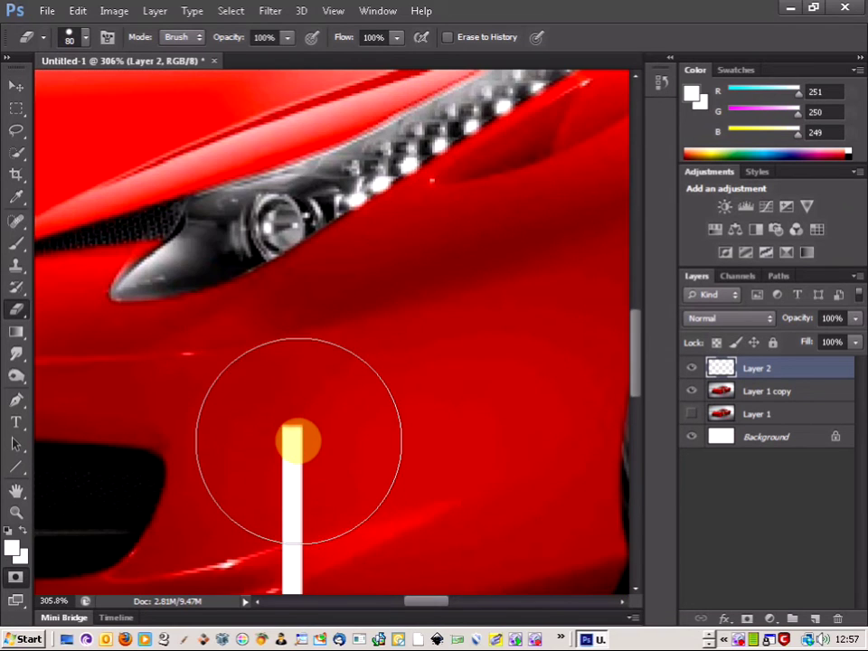
scroll(296, 442, down, 4)
click(300, 283)
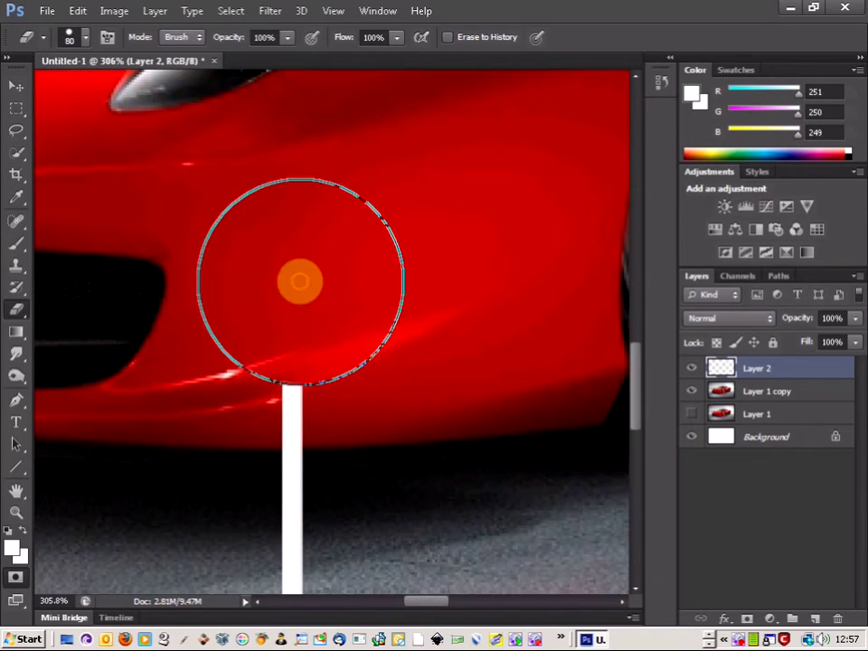
click(290, 420)
scroll(290, 411, down, 2)
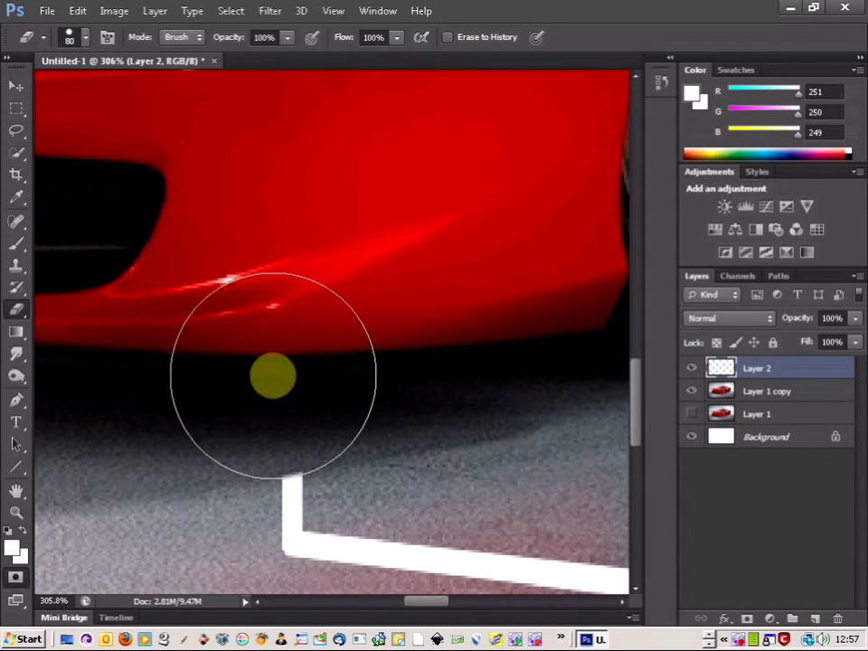
scroll(297, 312, down, 5)
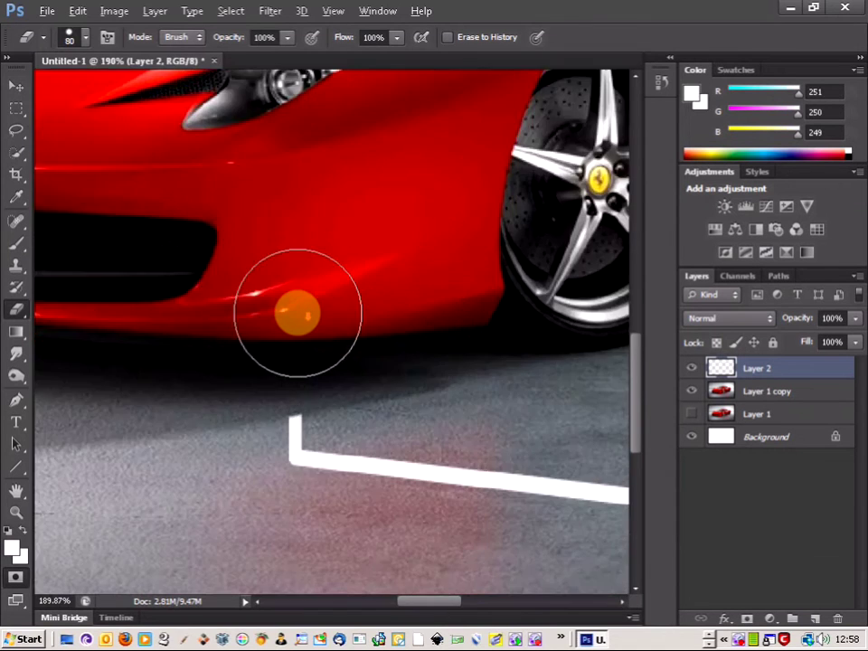
scroll(302, 313, down, 2)
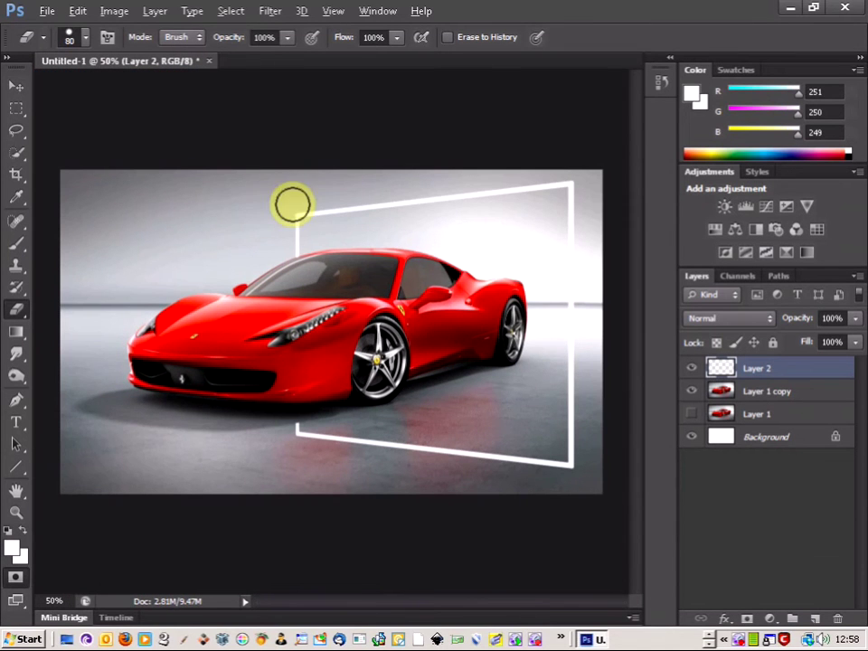
scroll(349, 326, up, 1)
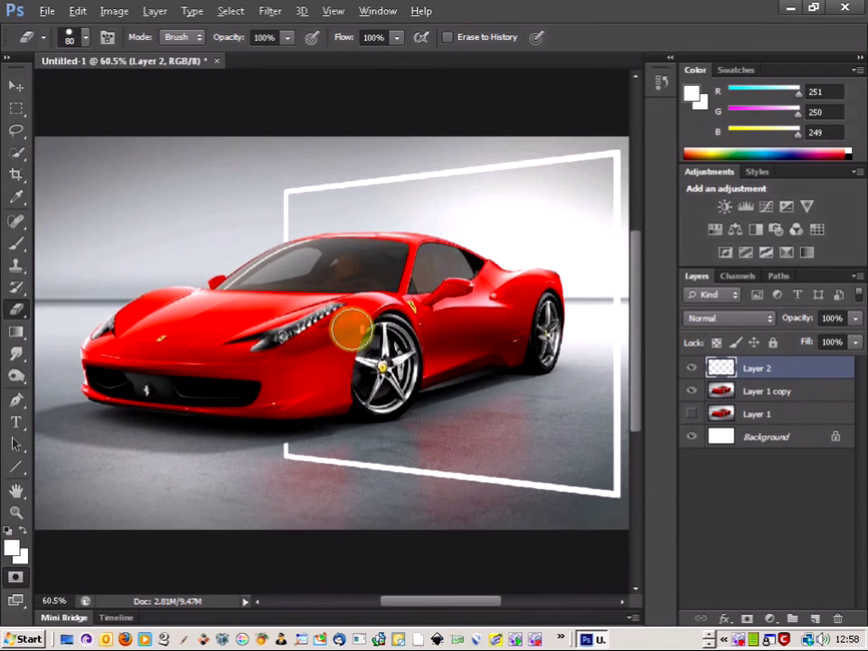
Enter Quick Mask with the Brush and lower Layer 1 copy's opacity to 62%
click(17, 578)
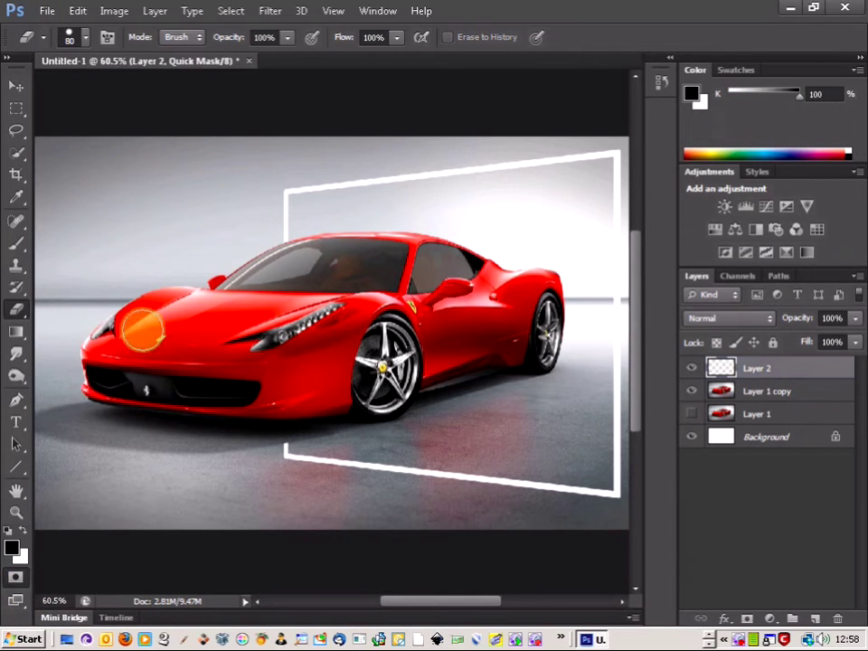
click(17, 244)
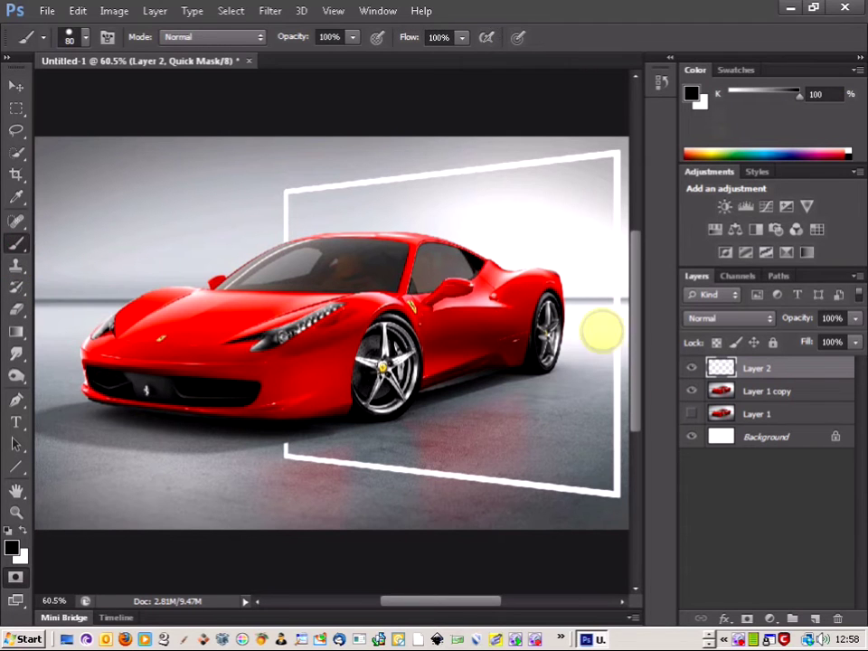
click(796, 398)
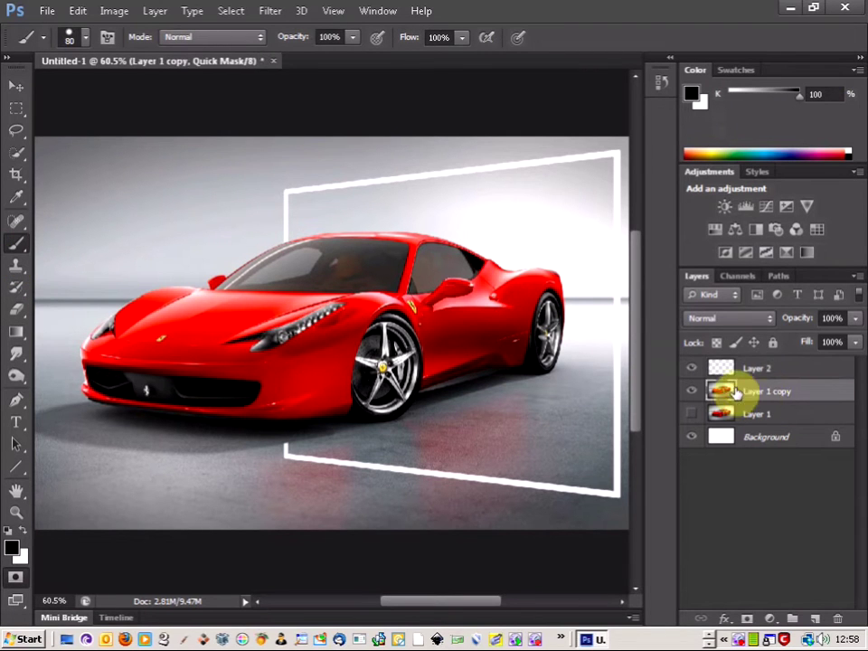
click(856, 318)
drag(852, 334, 798, 339)
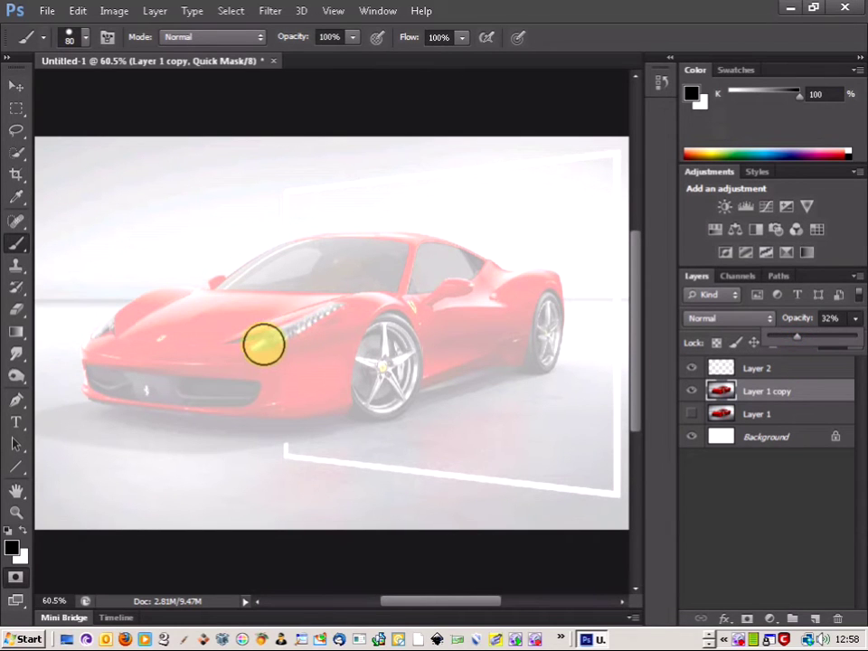
Paint the mask over the car's front fender up to the headlight, adjusting brush hardness
mouse_move(274, 368)
mouse_down()
mouse_move(285, 330)
mouse_move(268, 337)
mouse_move(277, 329)
mouse_up()
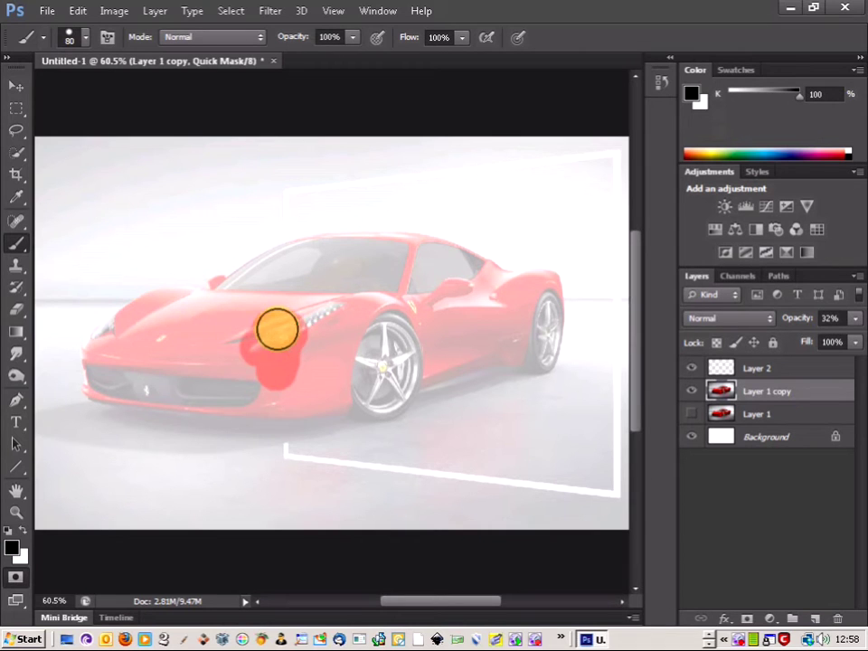
click(86, 38)
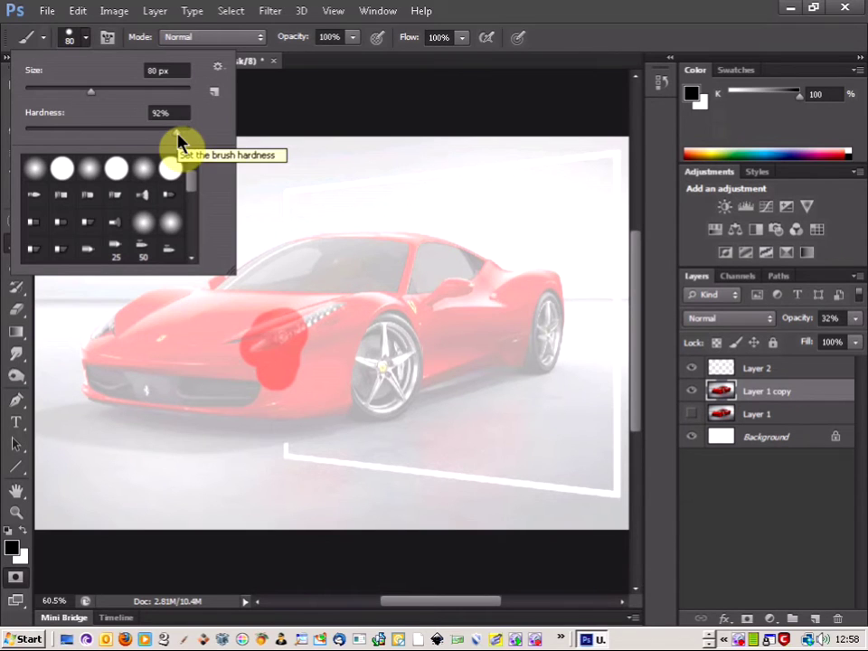
click(556, 35)
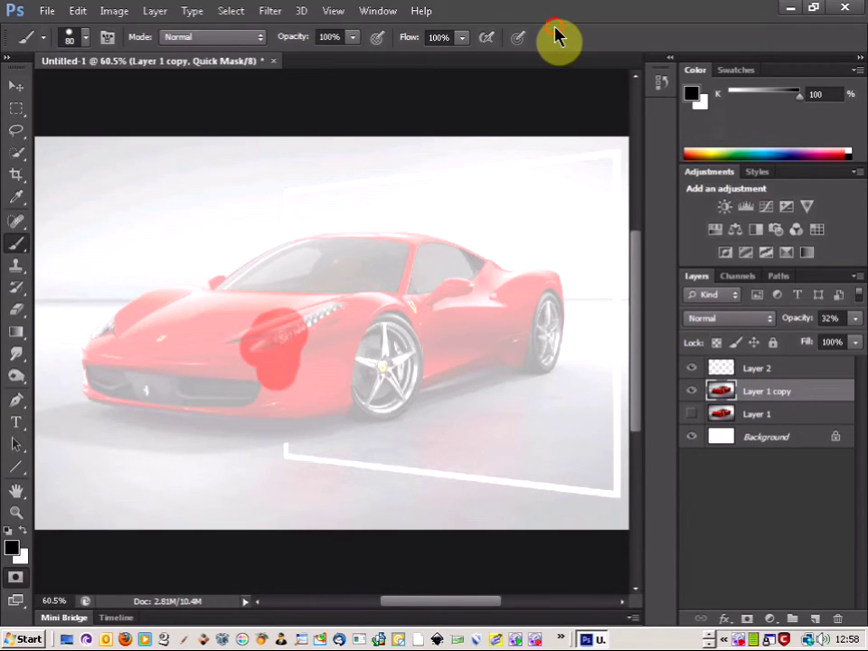
mouse_move(295, 359)
mouse_down()
mouse_move(290, 319)
mouse_move(276, 306)
mouse_move(301, 297)
mouse_up()
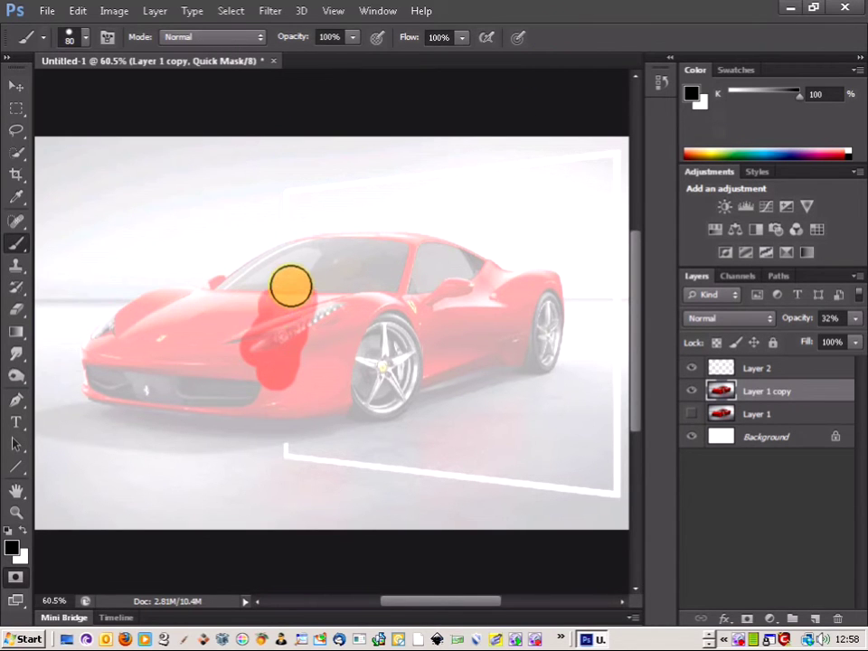
scroll(288, 276, up, 5)
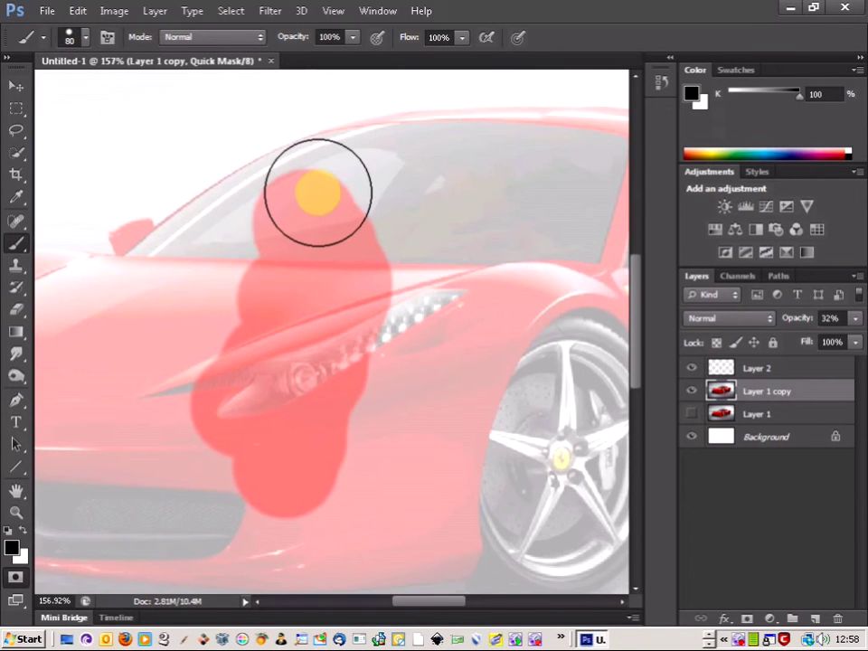
scroll(317, 200, up, 3)
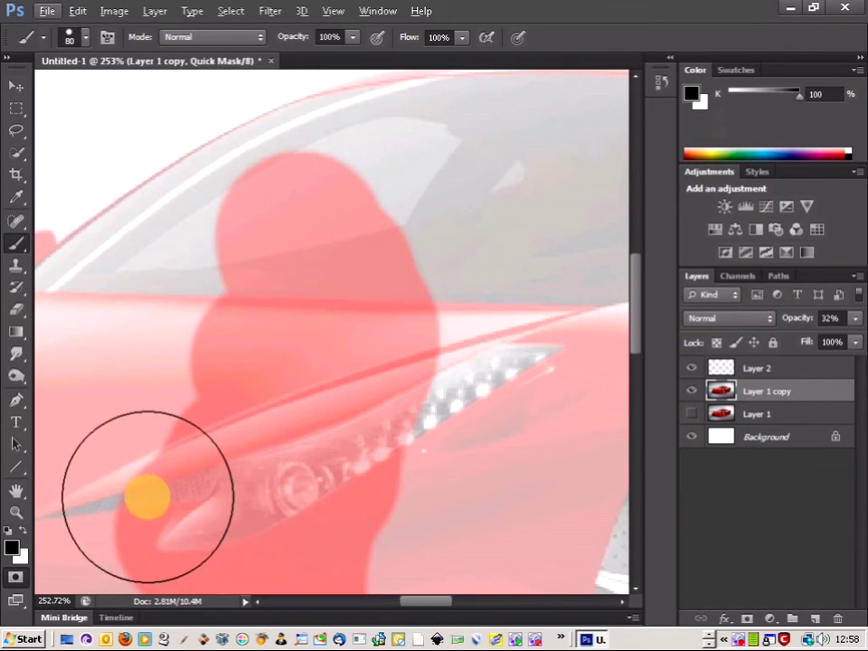
Draw a straight quick-mask line along the windshield edge with the Line Tool
click(13, 470)
drag(14, 478, 87, 531)
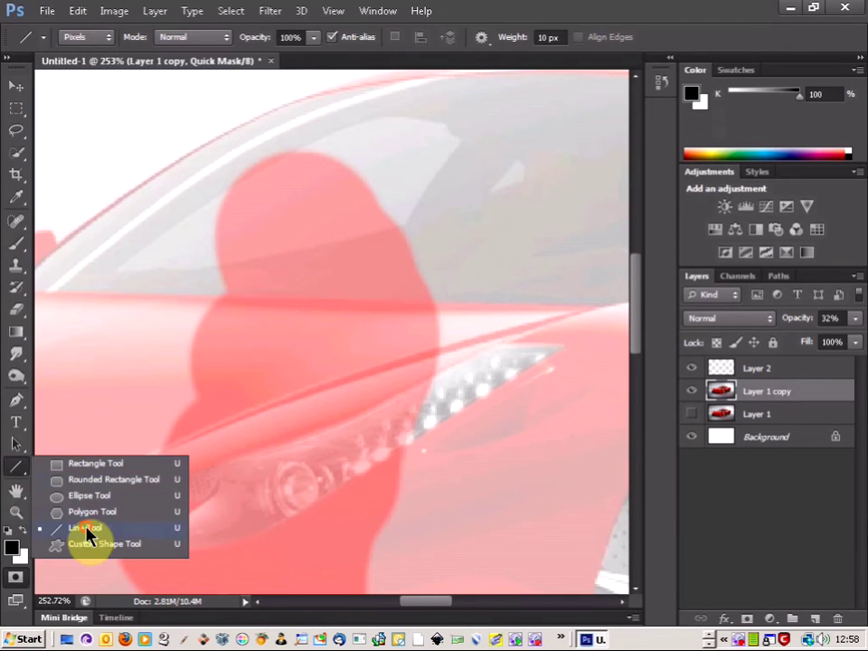
drag(433, 176, 177, 252)
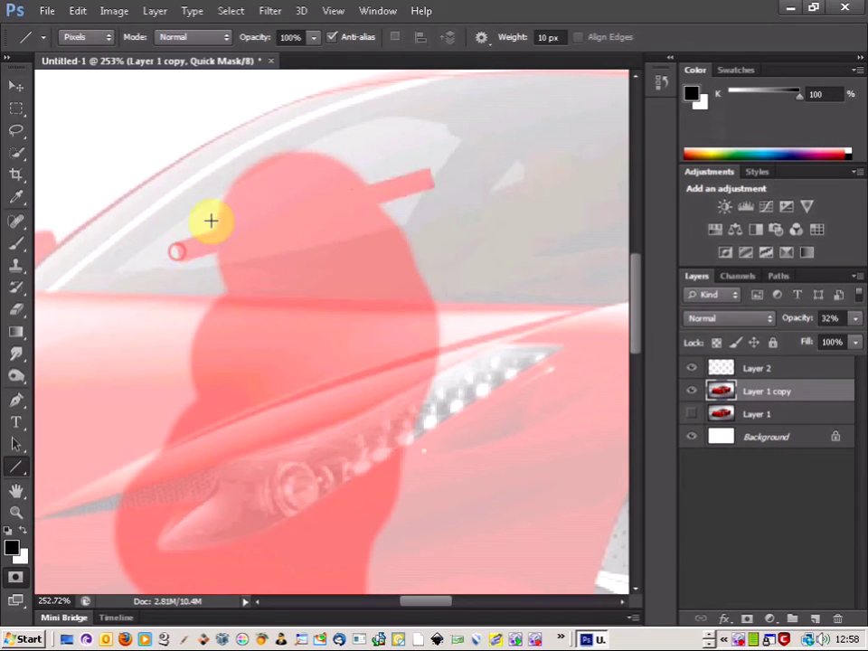
drag(129, 219, 347, 106)
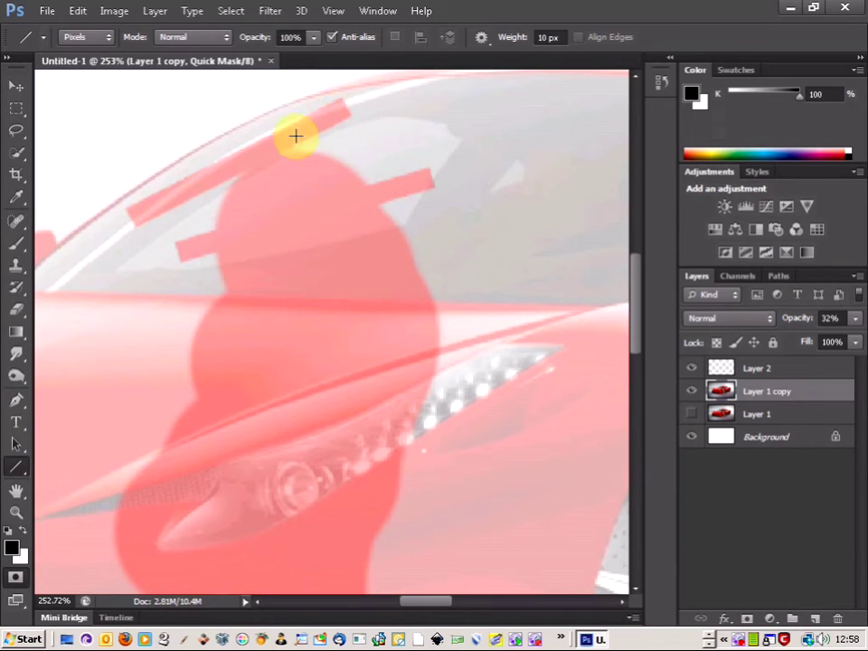
Brush the mask over the top and left part of the windshield, then shrink the brush
click(17, 246)
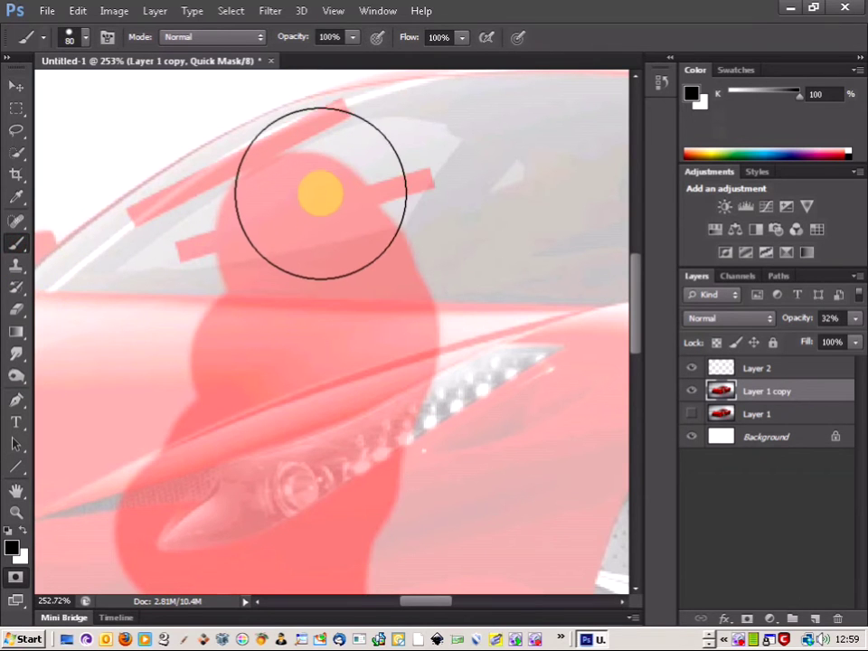
mouse_move(326, 179)
mouse_down()
mouse_move(311, 193)
mouse_move(290, 190)
mouse_move(286, 208)
mouse_move(265, 221)
mouse_move(277, 203)
mouse_move(261, 207)
mouse_move(144, 287)
mouse_up()
mouse_move(409, 603)
mouse_down()
mouse_move(458, 608)
mouse_move(438, 615)
mouse_move(419, 575)
mouse_up()
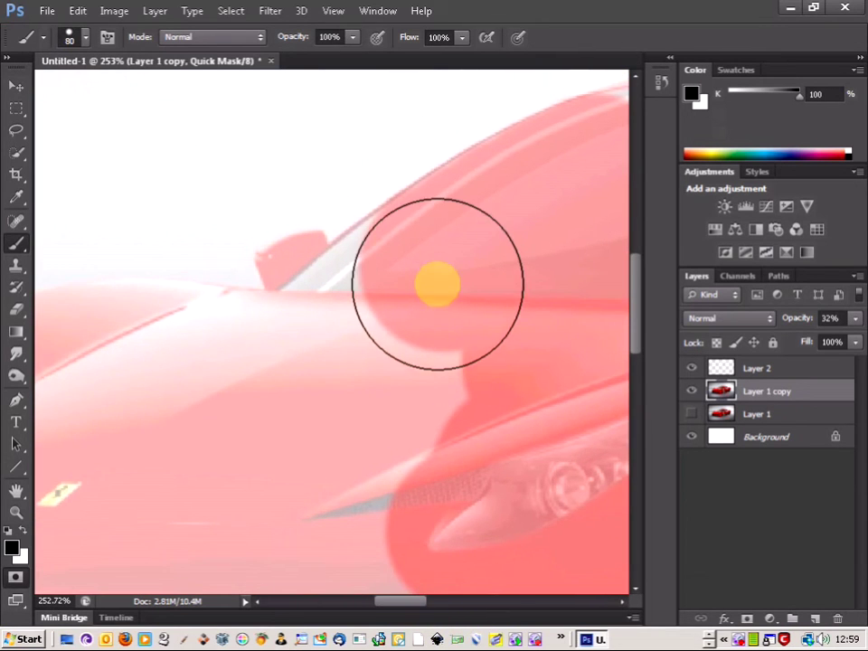
scroll(412, 273, up, 3)
mouse_move(401, 265)
mouse_down()
mouse_move(424, 297)
mouse_move(368, 340)
mouse_up()
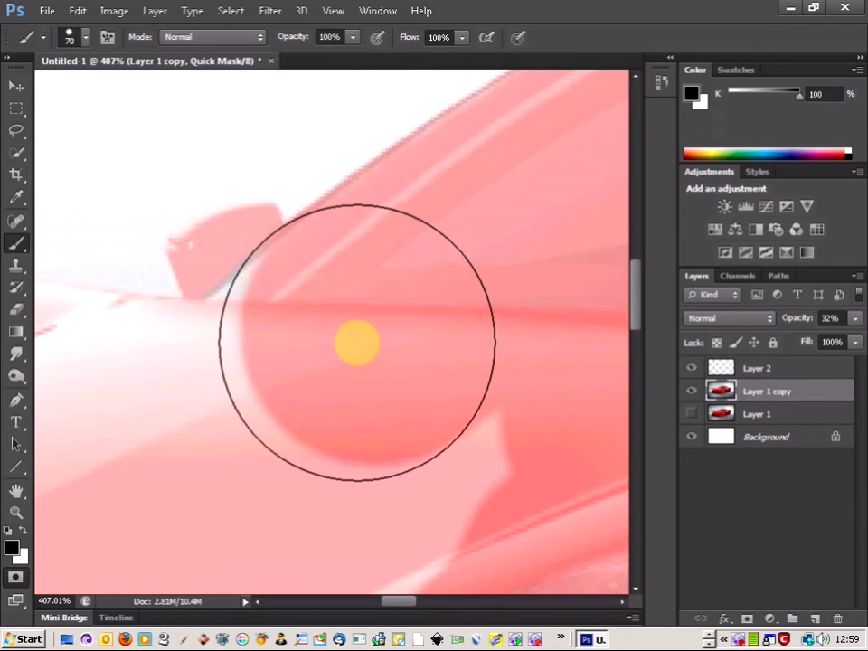
key(bracketleft)
key(bracketleft)
key(bracketleft)
key(bracketleft)
key(bracketleft)
key(bracketleft)
key(bracketleft)
key(bracketleft)
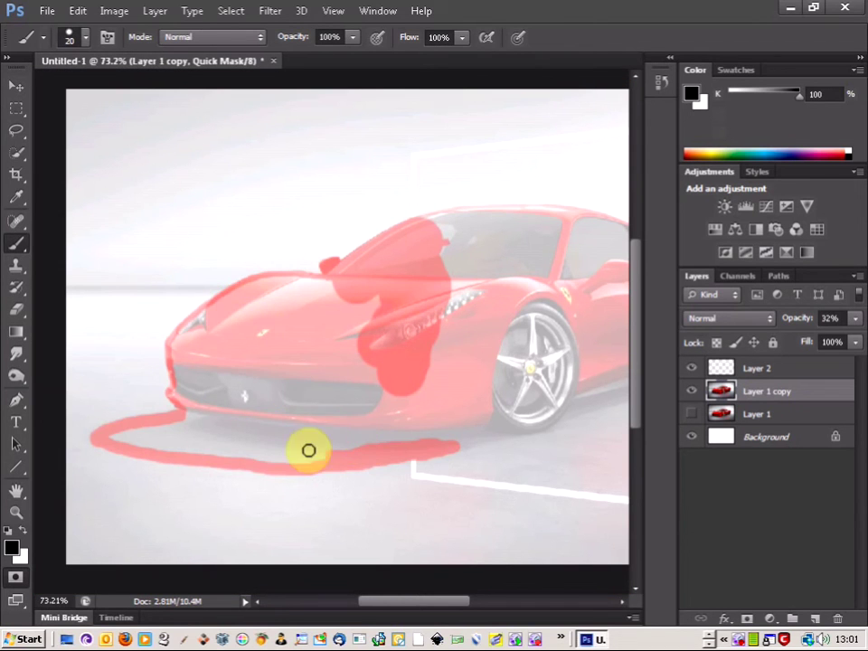
Trace 10 px straight mask lines along the frame's bottom edge to its right corner
drag(502, 453, 352, 429)
scroll(346, 428, down, 2)
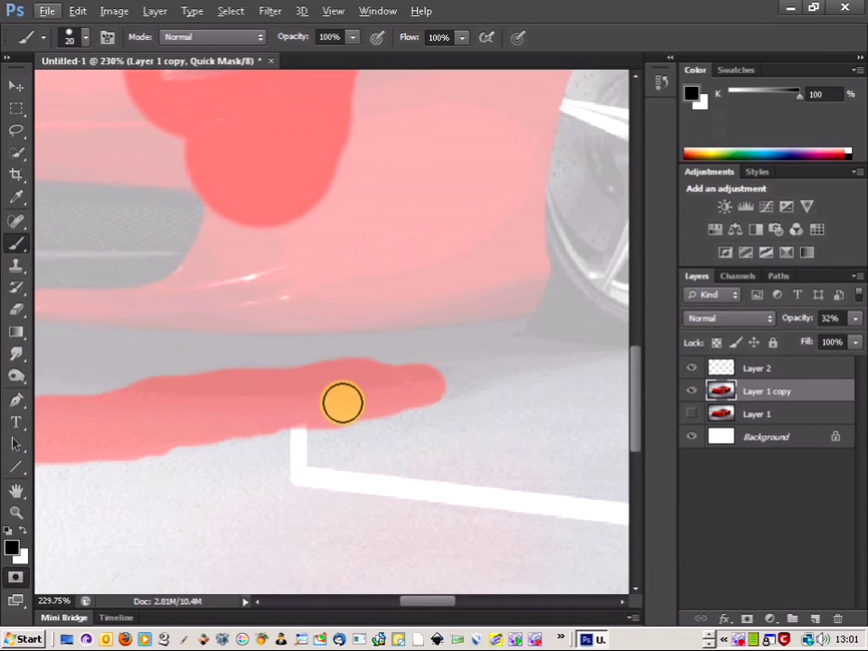
click(13, 470)
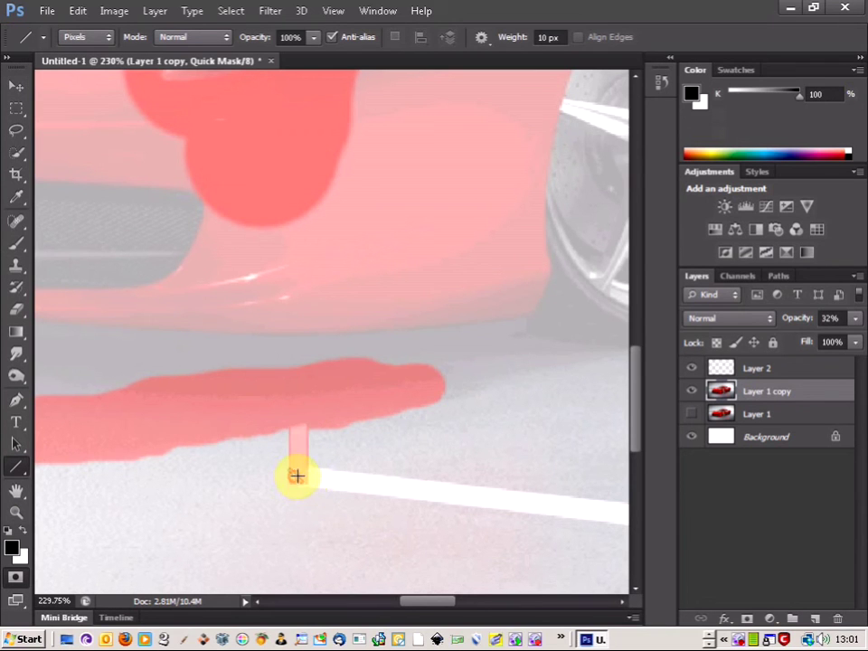
drag(411, 491, 553, 508)
drag(607, 515, 624, 518)
mouse_move(638, 522)
mouse_down()
mouse_move(599, 576)
mouse_move(638, 597)
mouse_move(632, 544)
mouse_move(496, 540)
mouse_move(514, 540)
mouse_up()
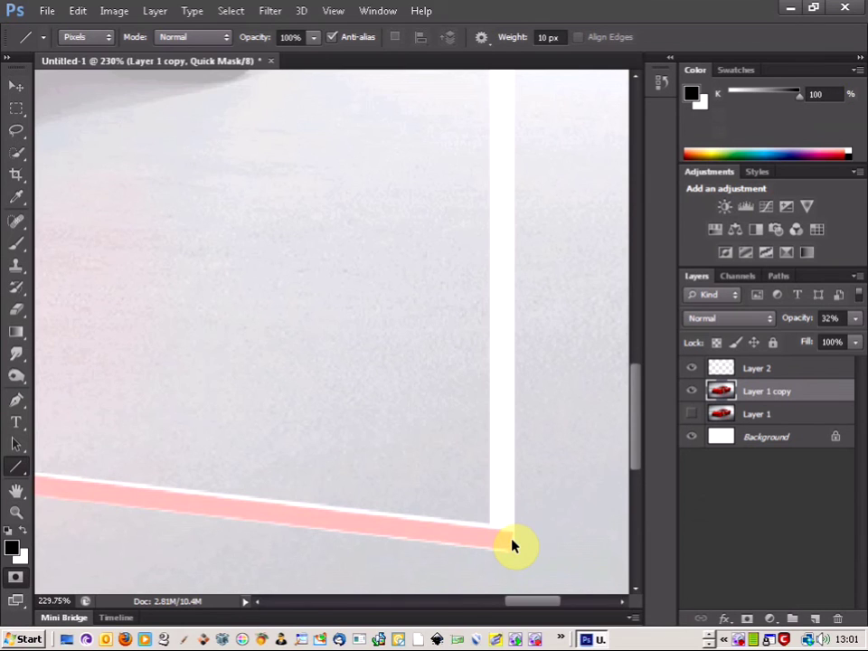
key(ctrl+0)
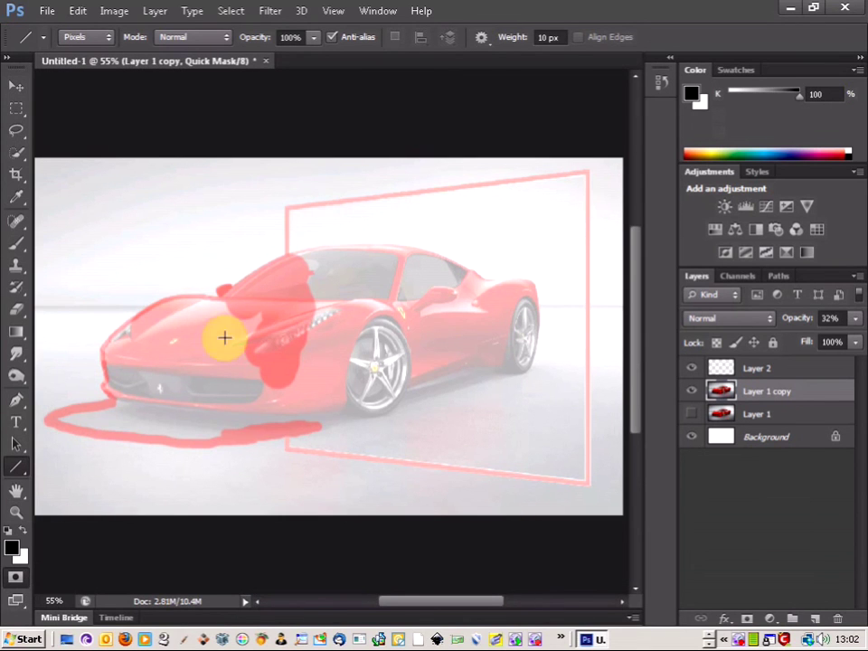
Brush the mask over the windshield area with a larger brush, then exit Quick Mask to a selection
click(16, 244)
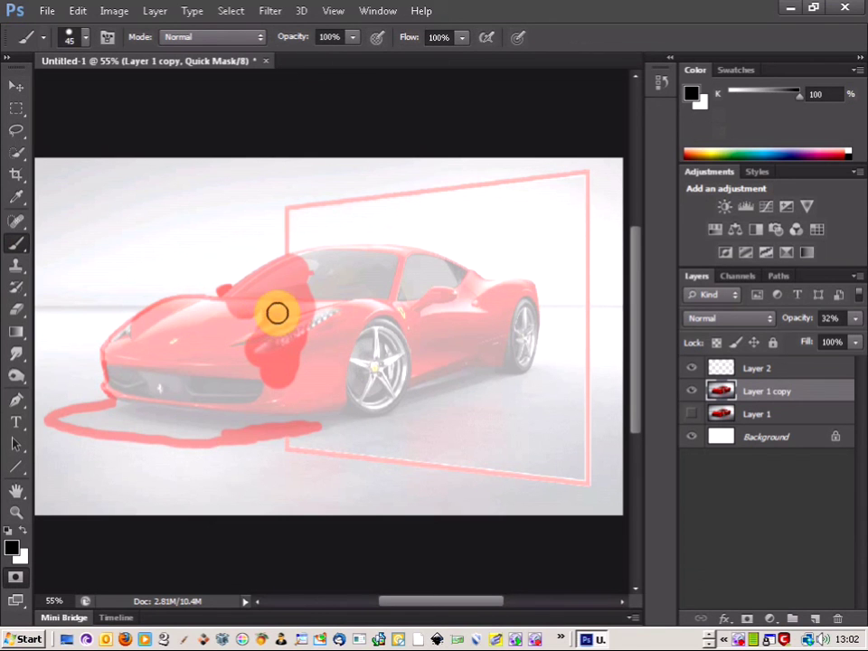
mouse_move(296, 289)
mouse_down()
mouse_move(342, 275)
mouse_move(296, 262)
mouse_move(303, 230)
mouse_move(511, 209)
mouse_move(499, 232)
mouse_move(423, 240)
mouse_move(332, 287)
mouse_move(242, 350)
mouse_move(407, 323)
mouse_move(400, 319)
mouse_move(359, 332)
mouse_move(380, 334)
mouse_move(317, 341)
mouse_move(339, 373)
mouse_move(337, 386)
mouse_move(315, 397)
mouse_move(468, 412)
mouse_move(397, 378)
mouse_up()
key(bracketright)
key(bracketright)
key(bracketright)
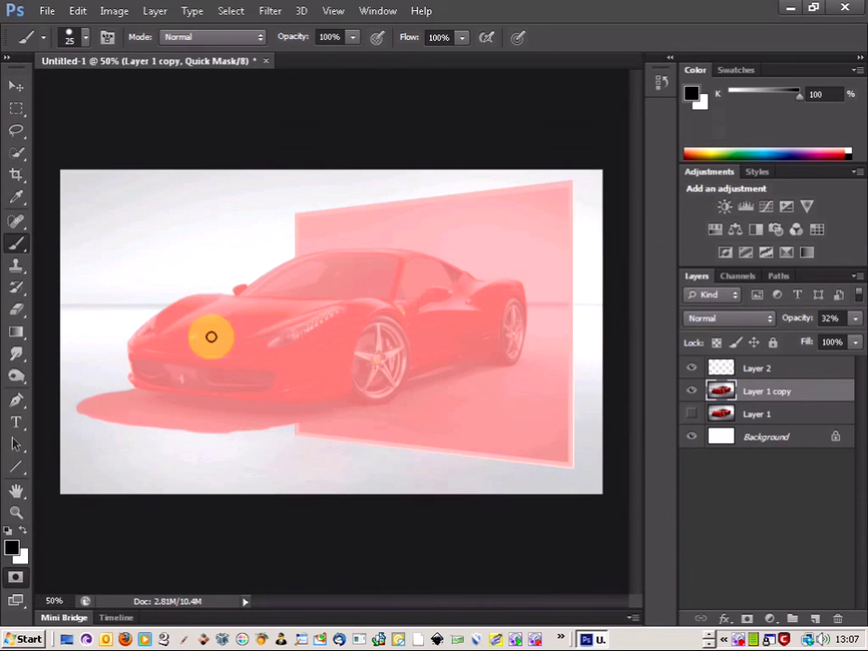
click(15, 579)
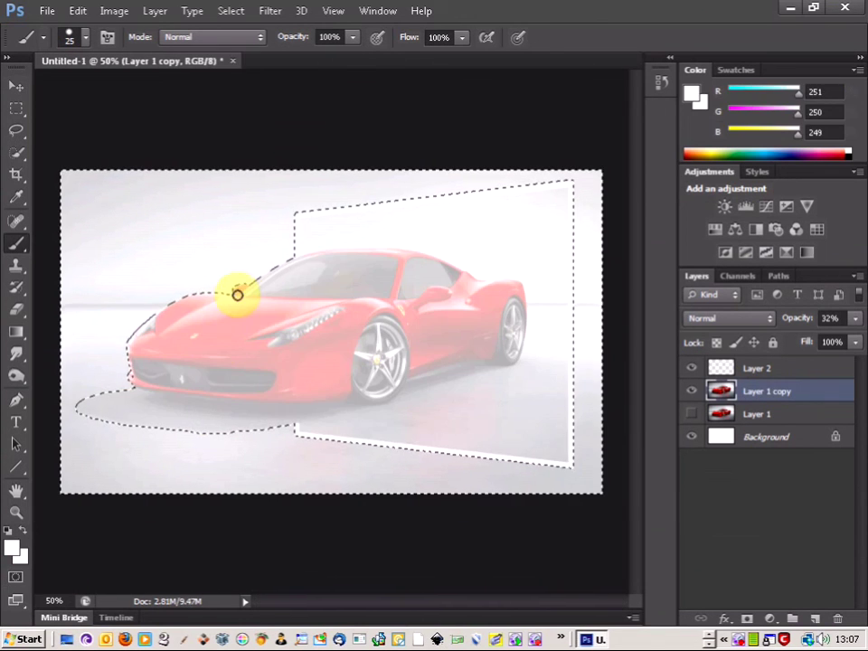
Invert the selection, delete everything outside the car and frame, and reset Layer 1 copy to 100% opacity
click(232, 15)
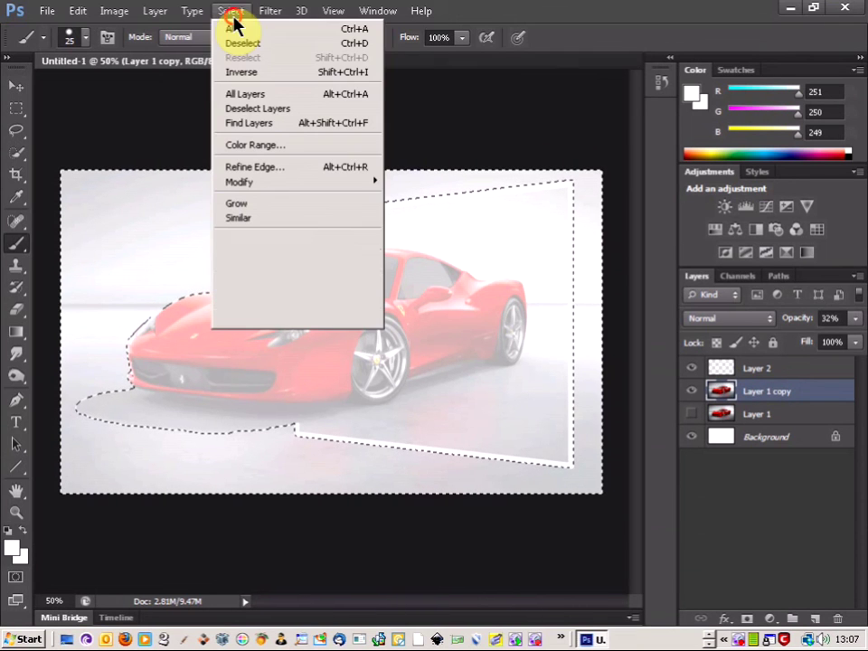
click(254, 76)
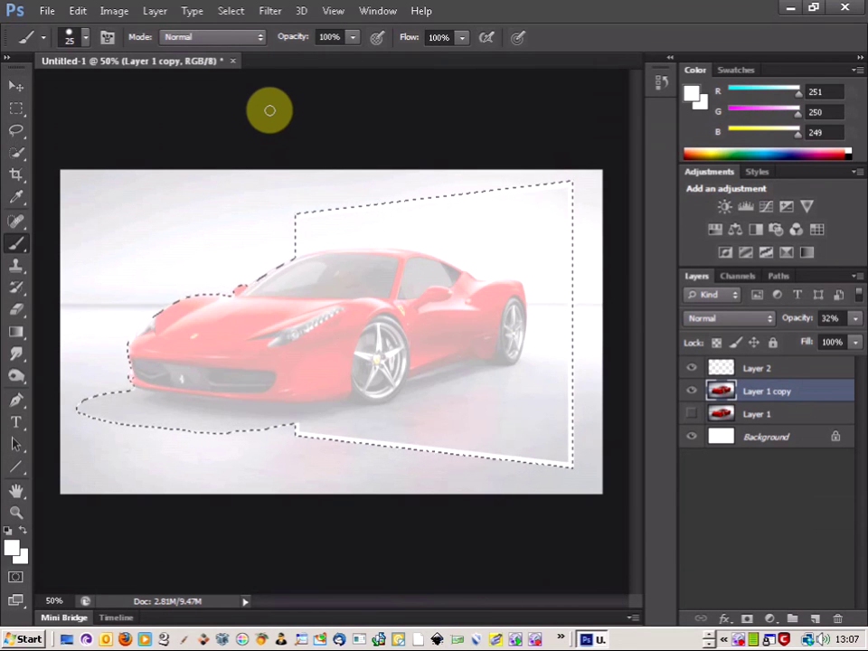
click(232, 12)
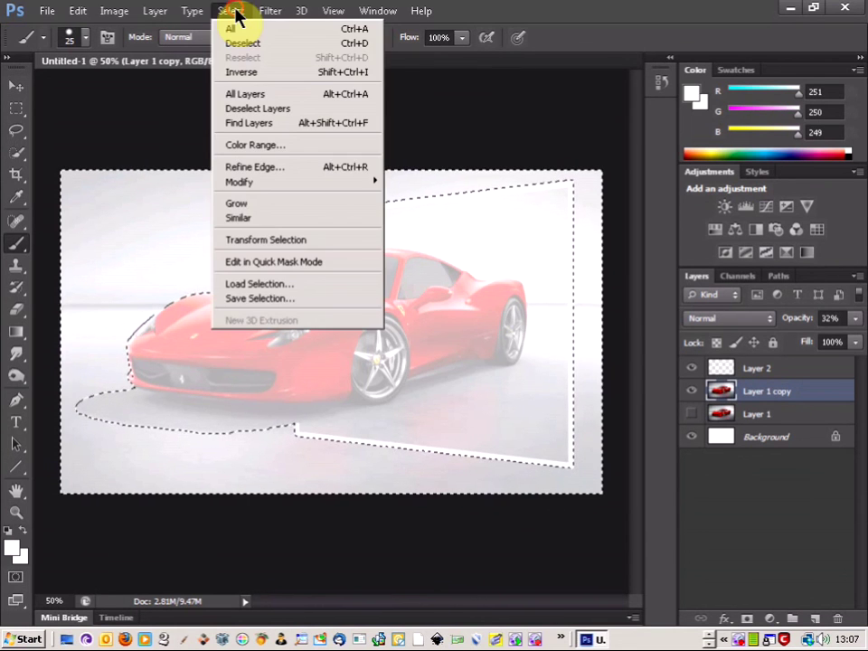
click(347, 144)
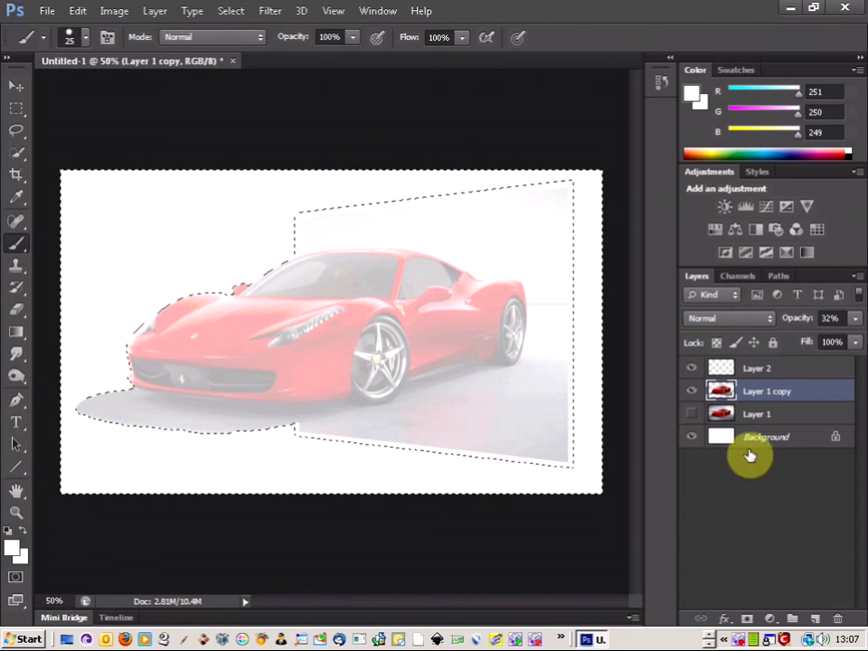
click(853, 317)
drag(805, 343, 853, 345)
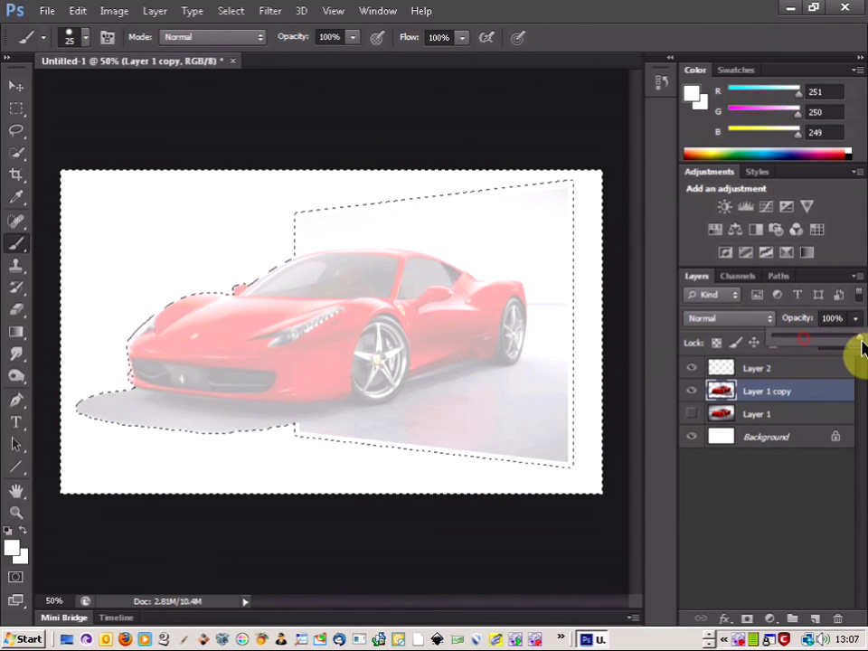